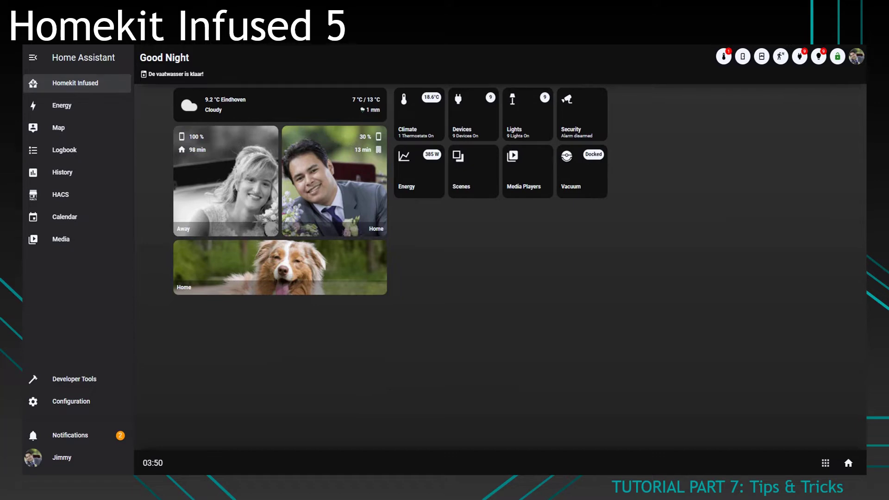
Bring the views.yaml editor window to the front and maximize it to full screen
mouse_move(230, 472)
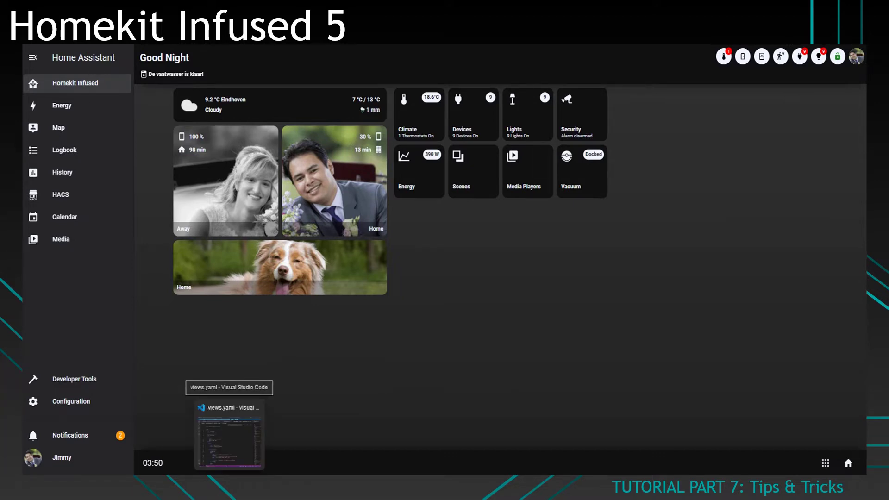
click(231, 453)
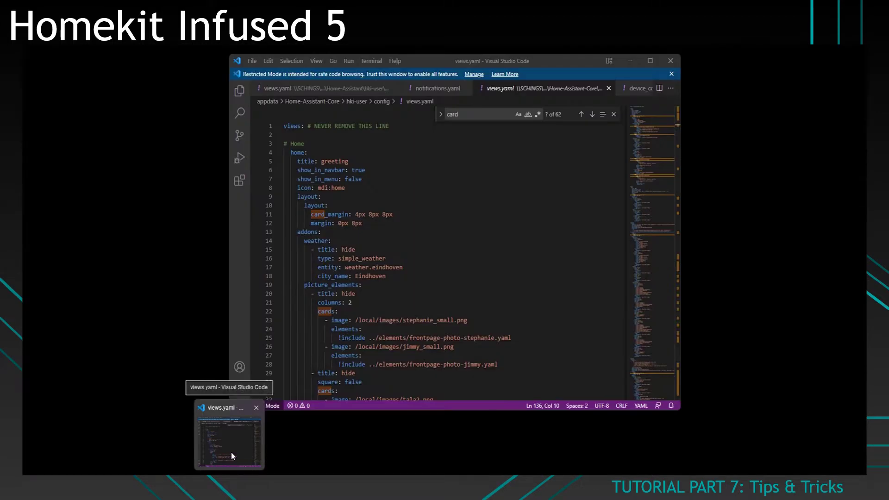
click(230, 451)
click(377, 228)
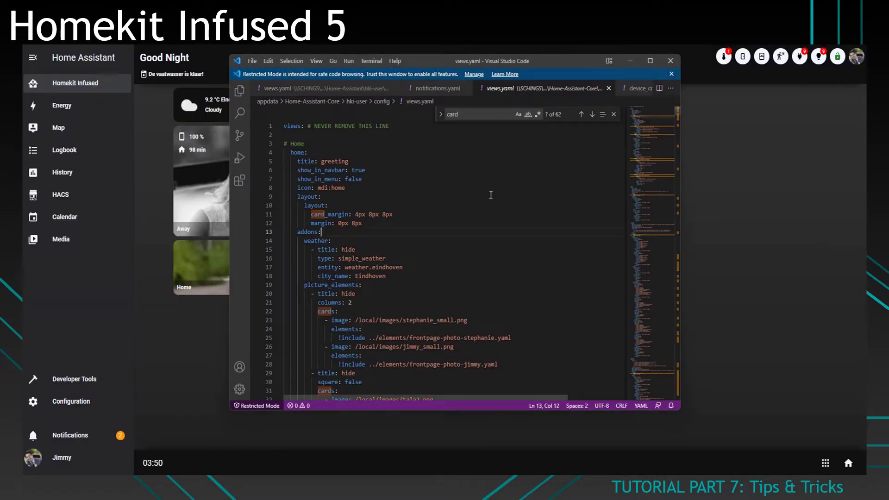
double_click(598, 61)
Place a cursor at the start of every line from the Menu section down to line 87
scroll(510, 153, down, 10)
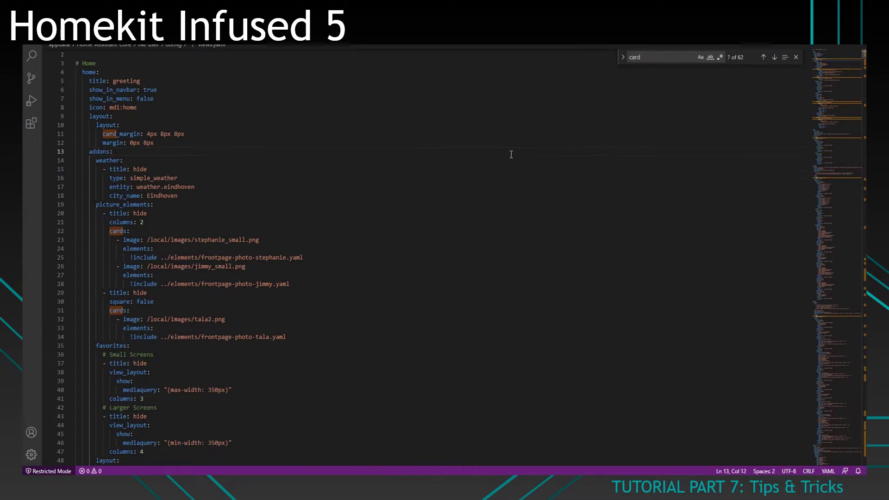
drag(830, 80, 810, 441)
click(330, 303)
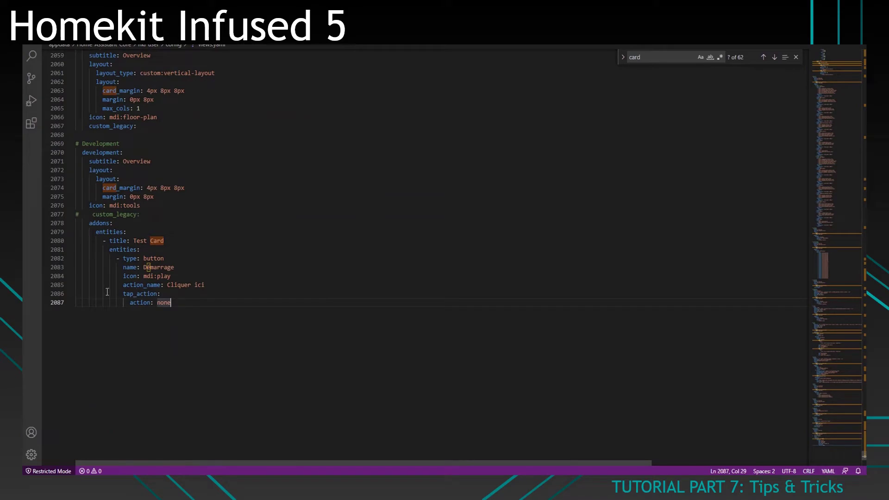
click(77, 302)
drag(77, 303, 77, 27)
drag(76, 239, 76, 461)
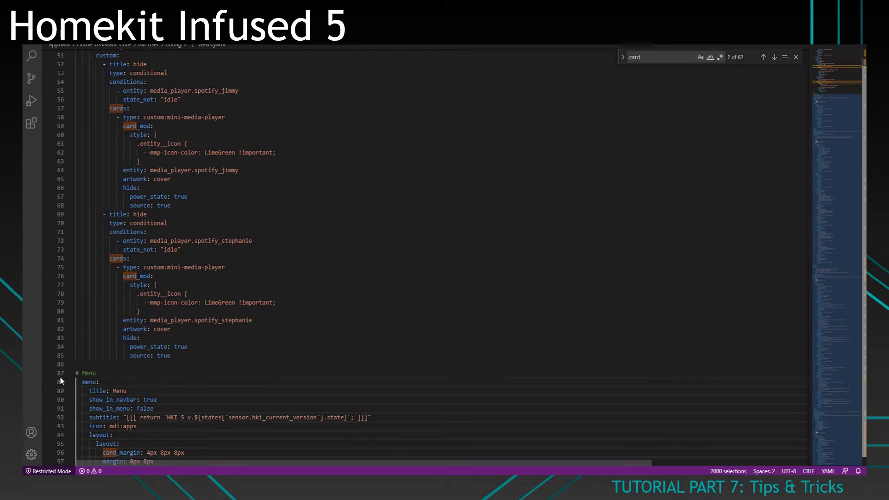
Comment out the Menu section onward with Ctrl+/ and open an indented blank line above it
key(ctrl+slash)
click(91, 365)
key(Return)
key(Return)
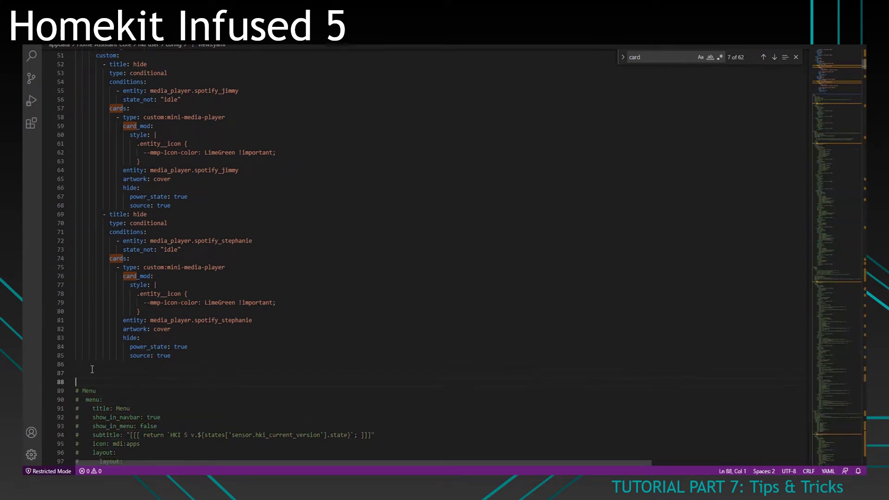
key(Up)
key(Tab)
Add a 'test:' view with the title 'my test view'
text(test:)
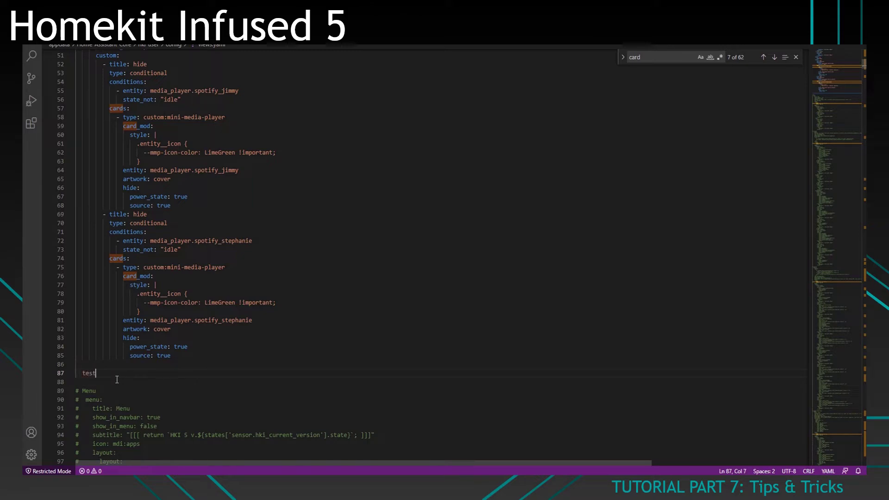
key(Return)
text(titl)
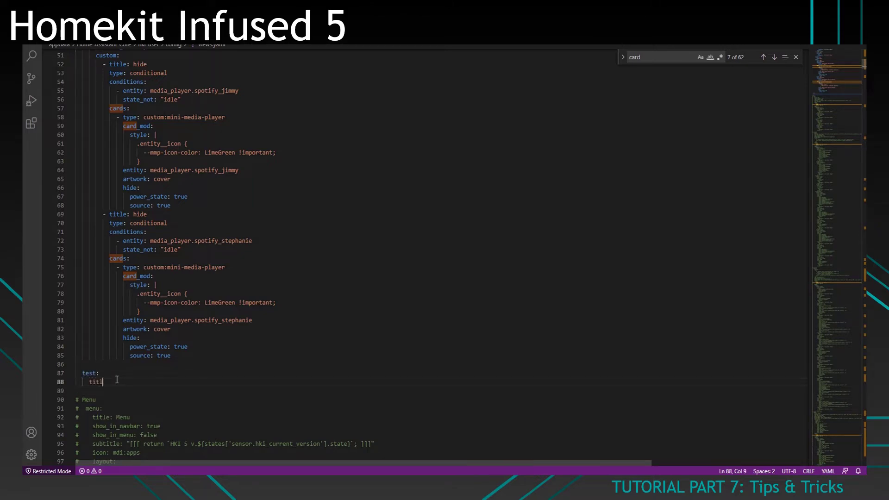
text(e: my test view)
key(Return)
Give the test view an add-on titled 'test button' whose entities list contains light.office
text(addons:)
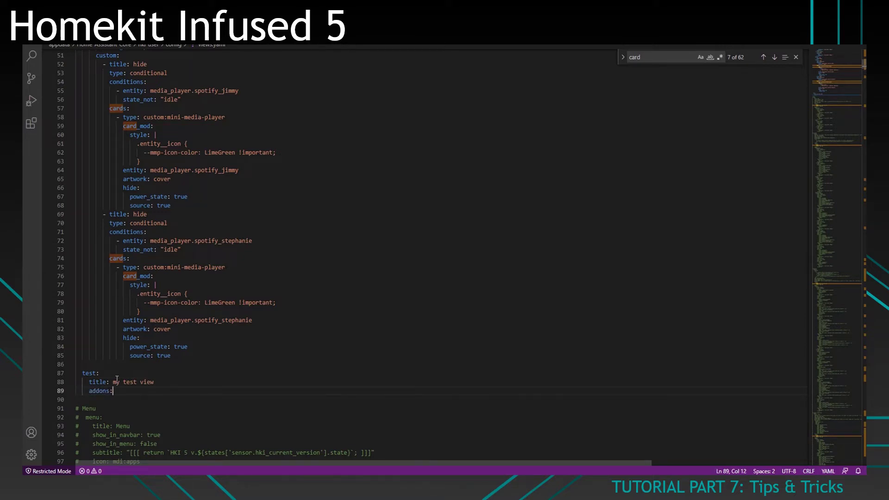
key(Return)
text(- title:)
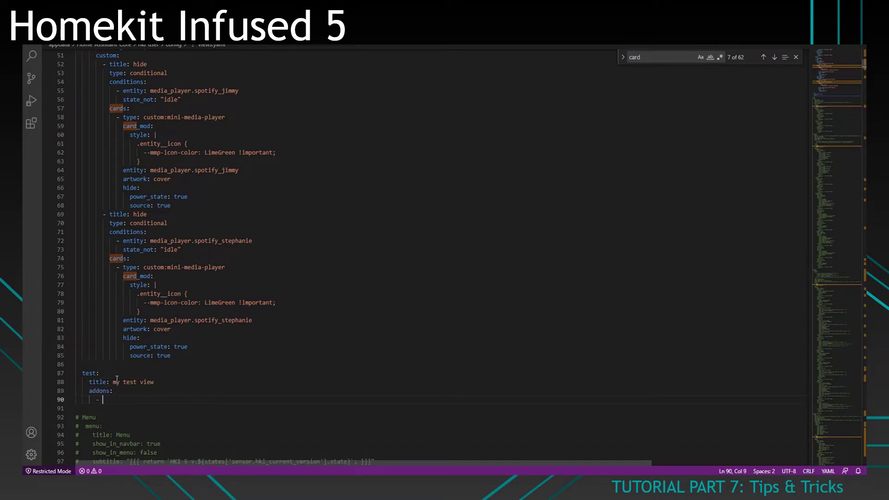
key(Return)
key(BackSpace)
key(BackSpace)
key(BackSpace)
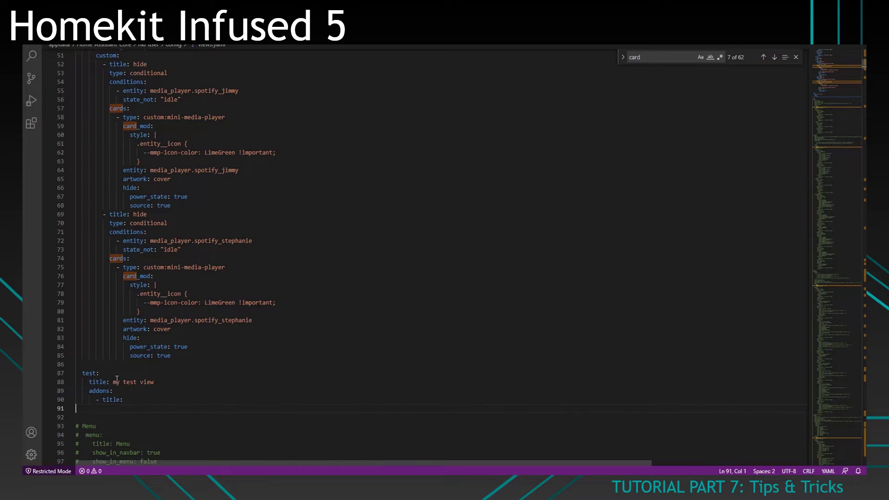
text(test button)
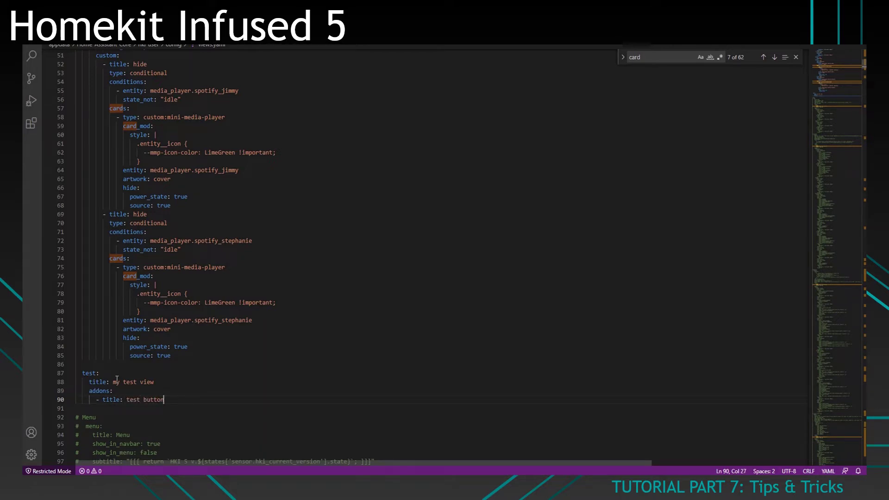
key(Return)
text(entities:)
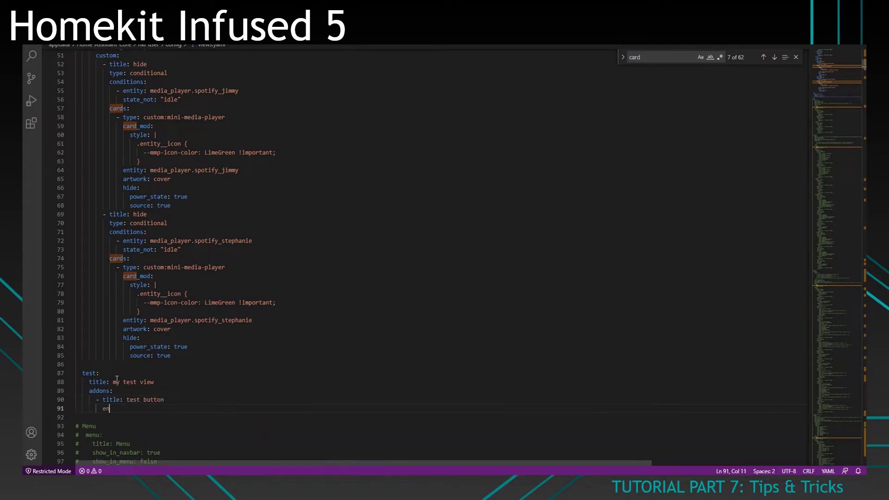
key(Return)
text(-)
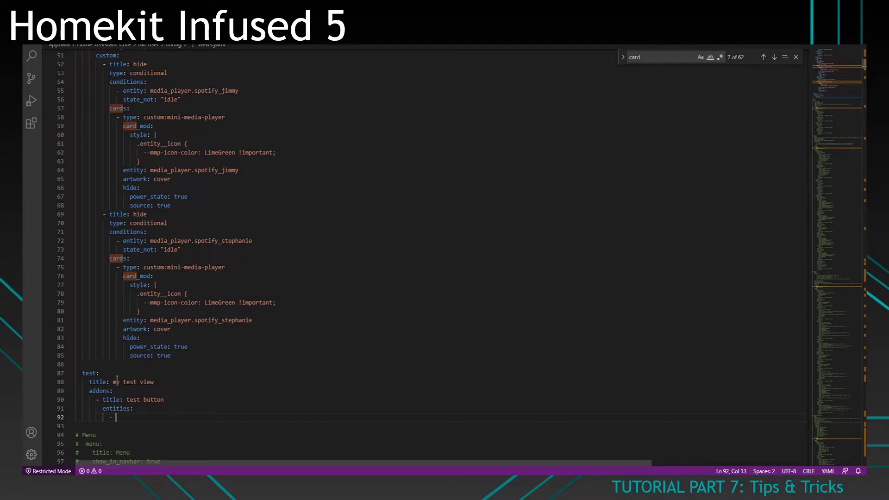
text( light.office)
Comment out the new test view's lines with # and open a blank line above them
scroll(217, 425, down, 3)
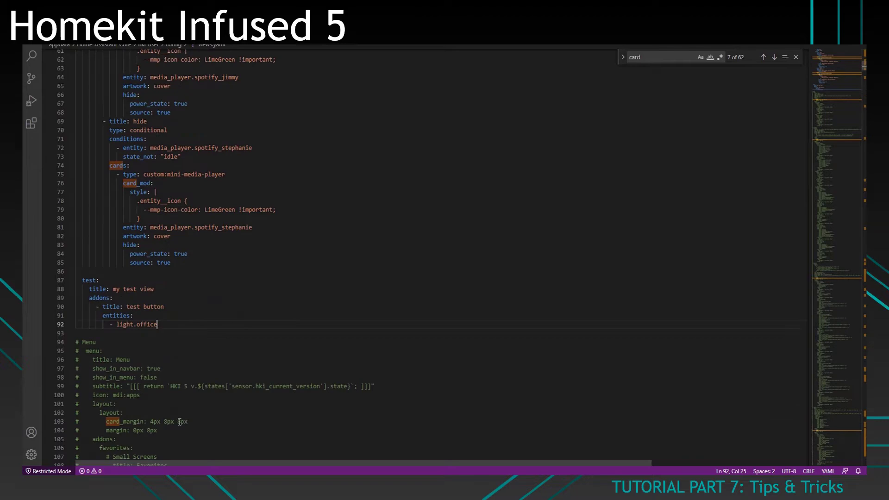
scroll(88, 359, down, 20)
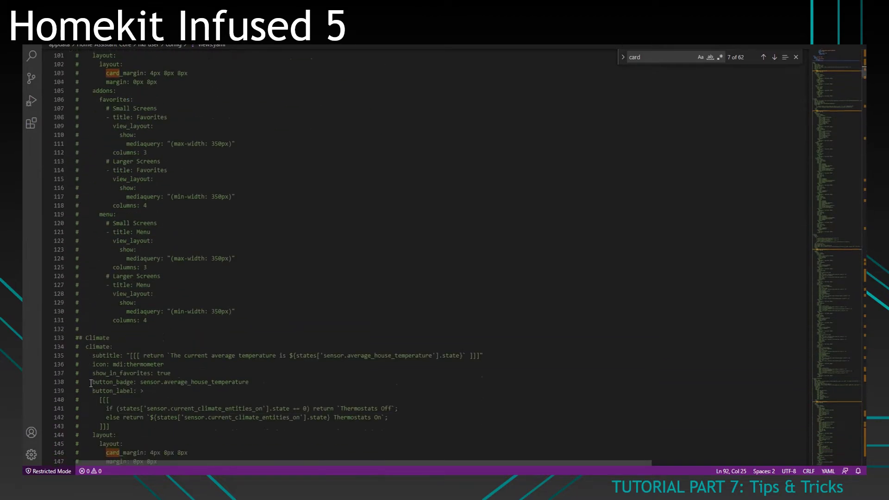
scroll(91, 379, up, 20)
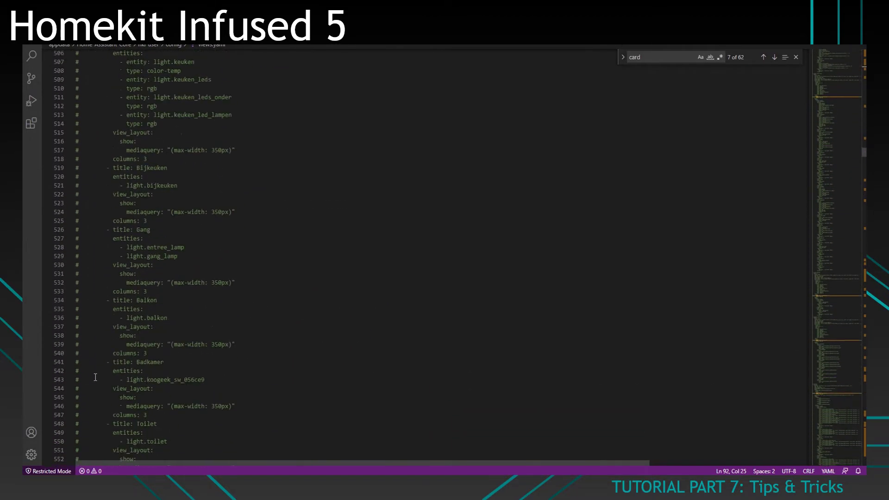
scroll(121, 379, down, 17)
scroll(121, 379, down, 4)
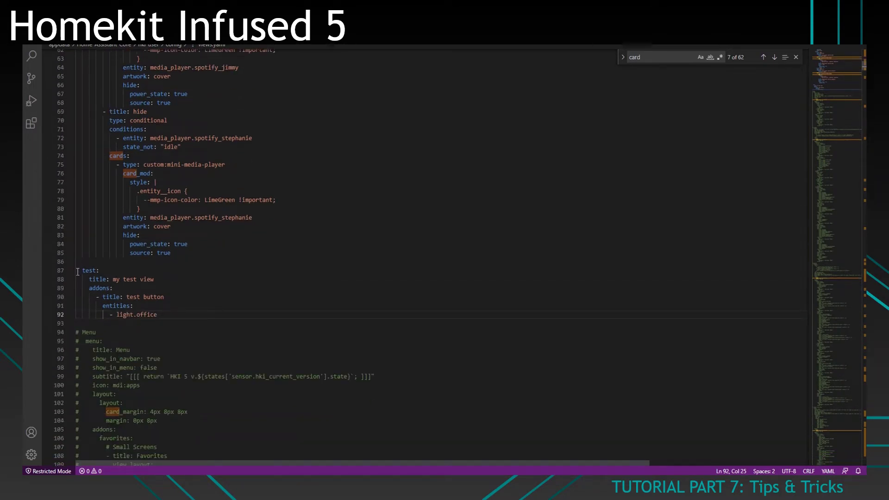
drag(78, 272, 69, 311)
text(#)
click(115, 262)
key(Return)
key(Return)
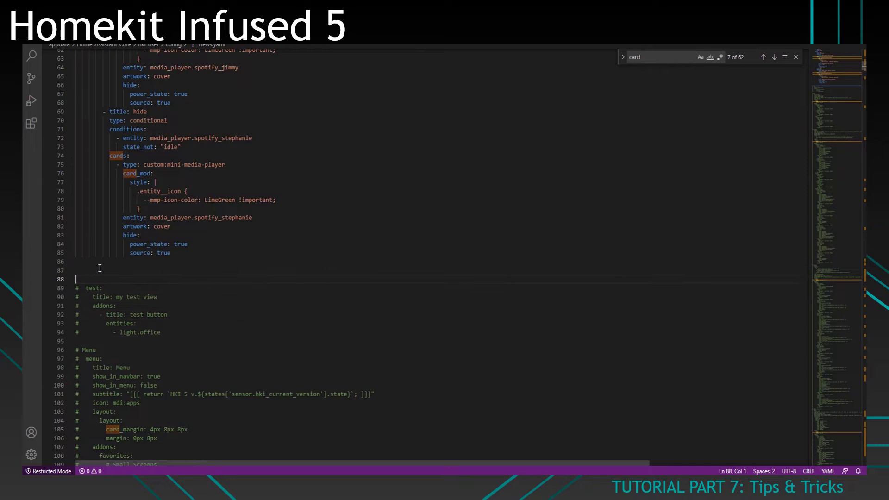
click(100, 270)
Undo the edits until the test view is gone and the Menu section is uncommented
key(ctrl+z)
key(ctrl+z)
key(ctrl+z)
key(ctrl+z)
key(ctrl+z)
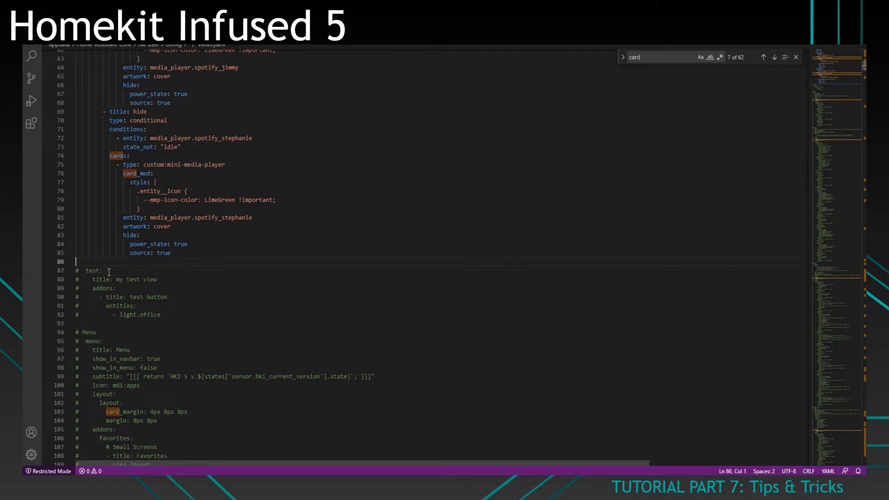
key(ctrl+z)
key(ctrl+z)
key(ctrl+z)
key(ctrl+z)
key(ctrl+z)
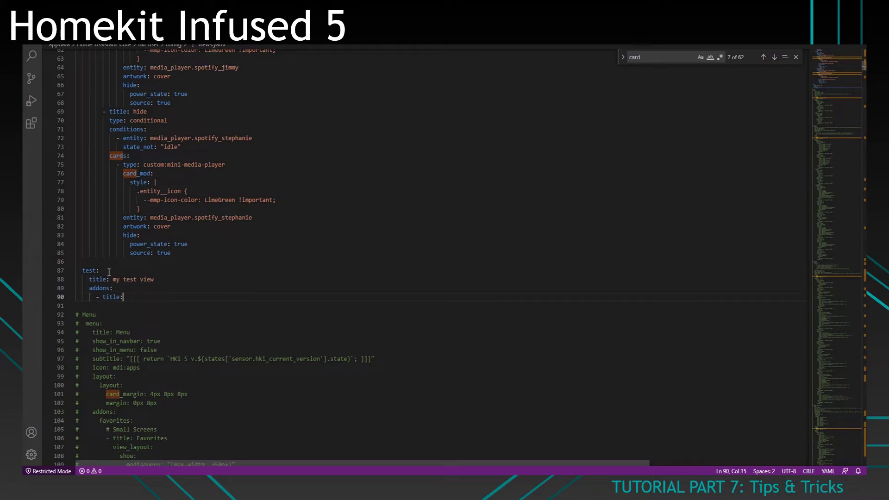
key(ctrl+z)
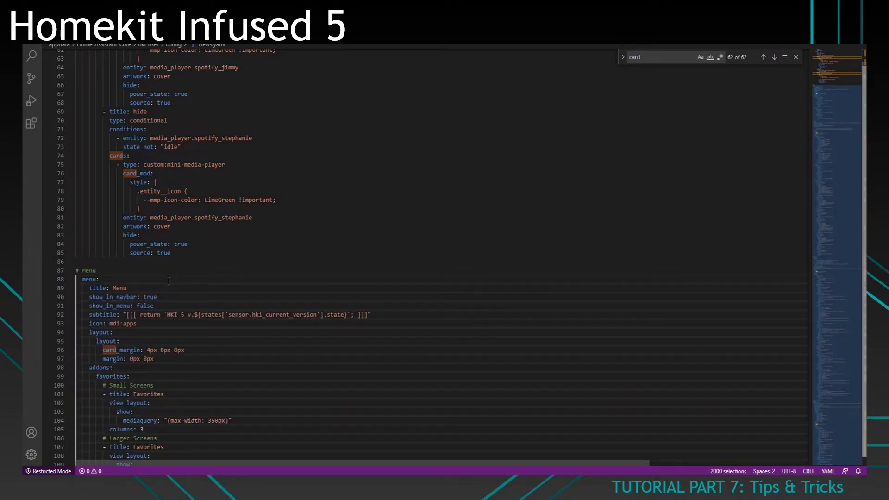
Collapse the many cursors in views.yaml into a single edit point
click(200, 276)
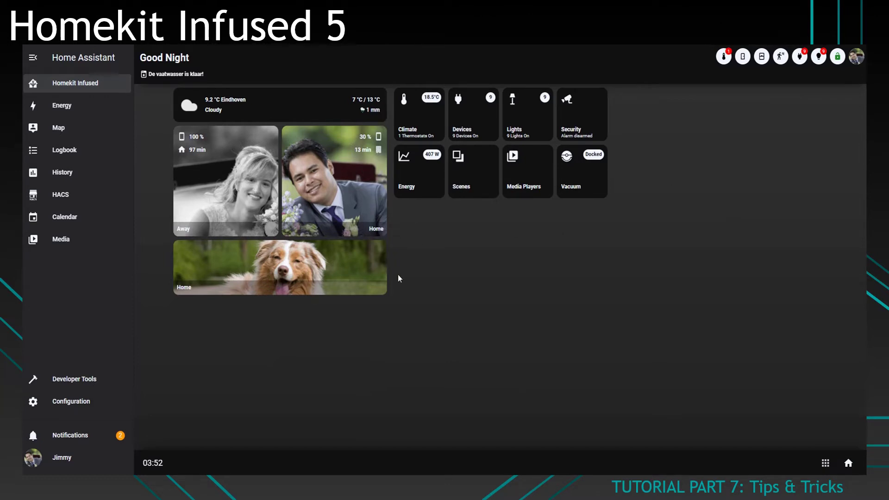
click(415, 109)
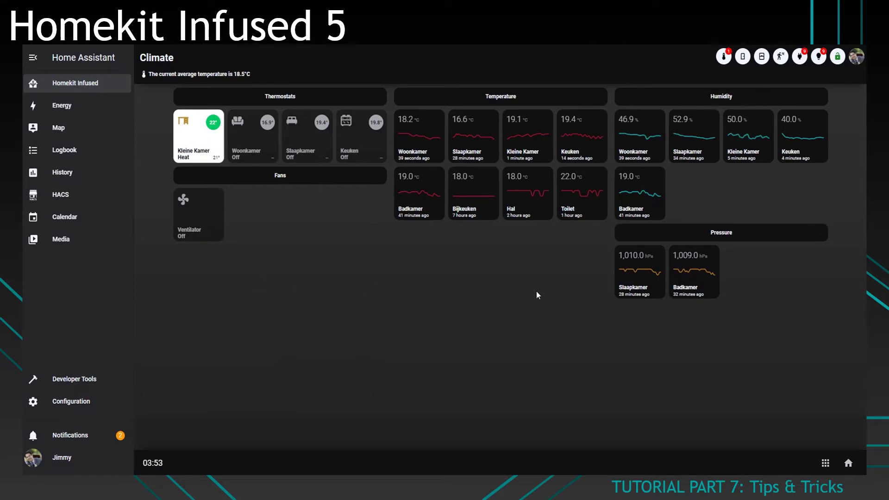
key(F12)
Select the home view's layout block showing card_margin 4px 8px 8px and margin 0px 8px
click(229, 436)
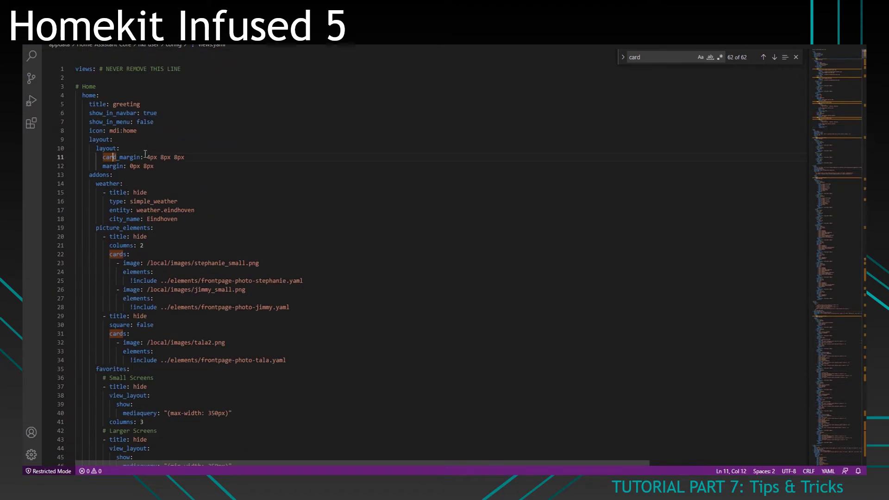
drag(155, 166, 24, 139)
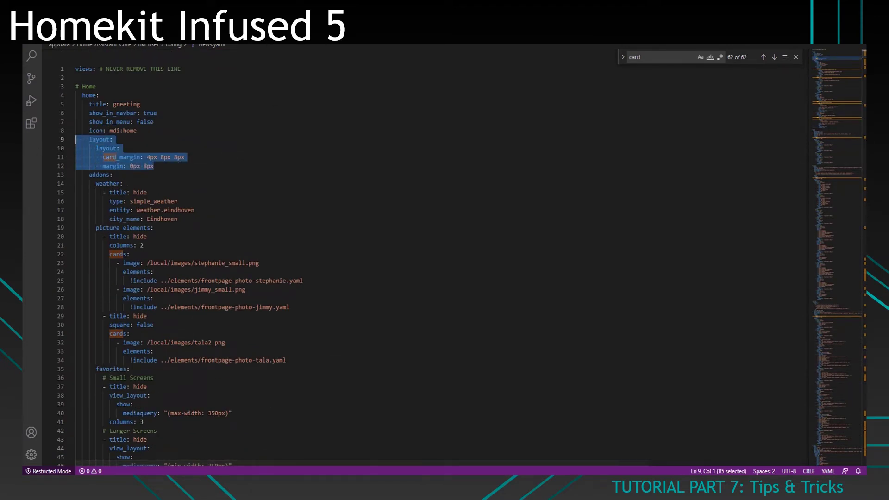
click(99, 149)
click(126, 149)
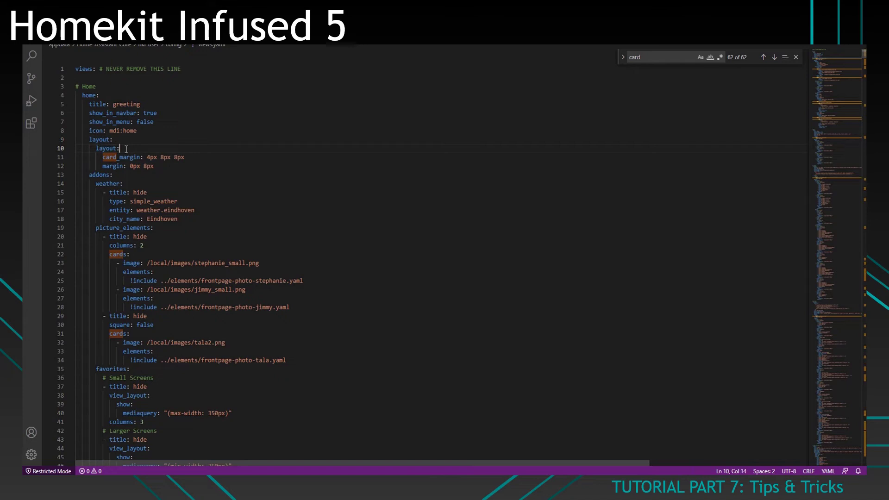
drag(153, 166, 34, 139)
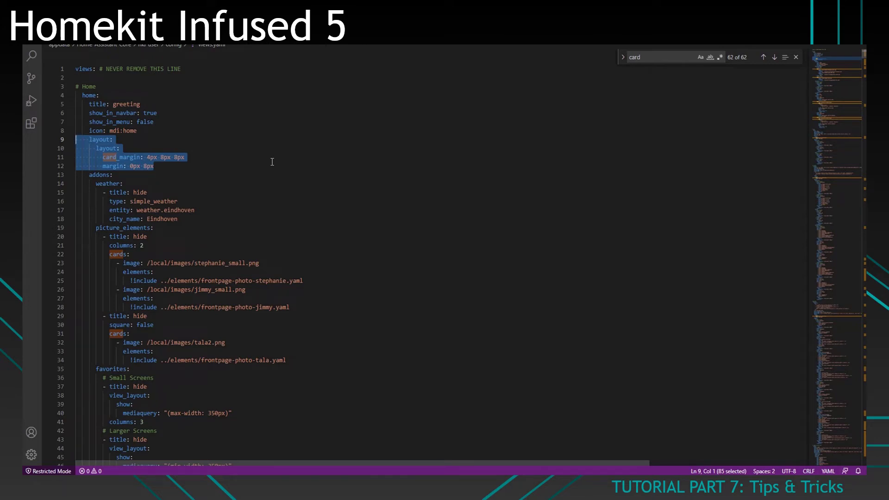
click(206, 167)
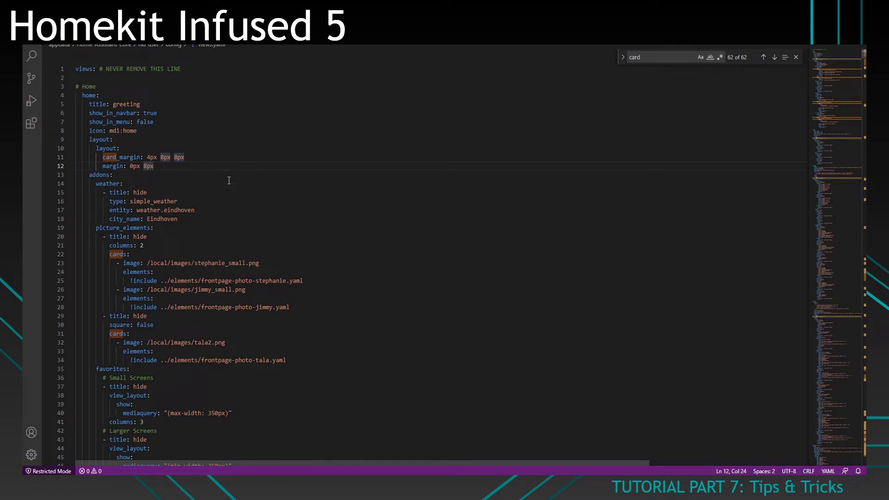
scroll(229, 180, down, 12)
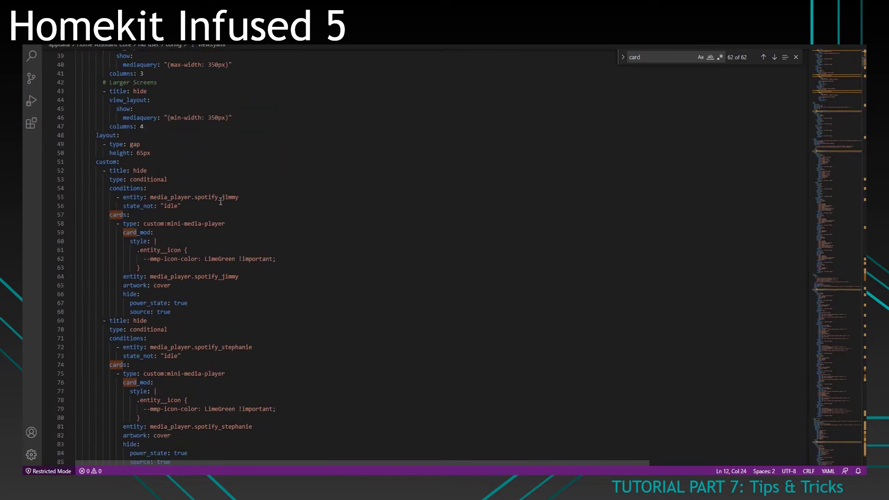
scroll(221, 202, up, 7)
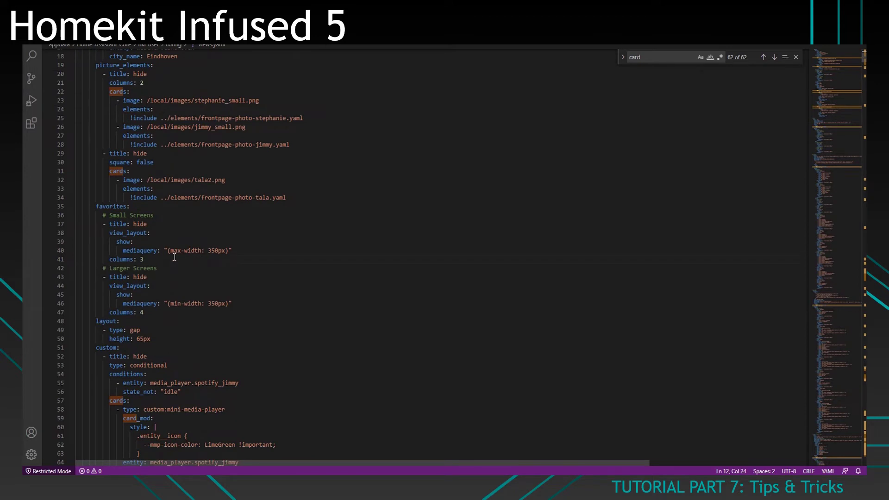
drag(233, 250, 54, 253)
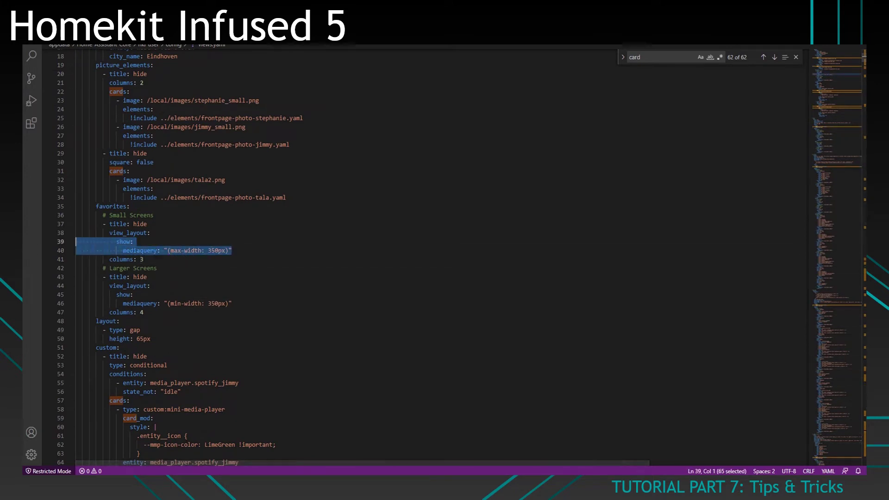
key(shift+Up)
click(110, 233)
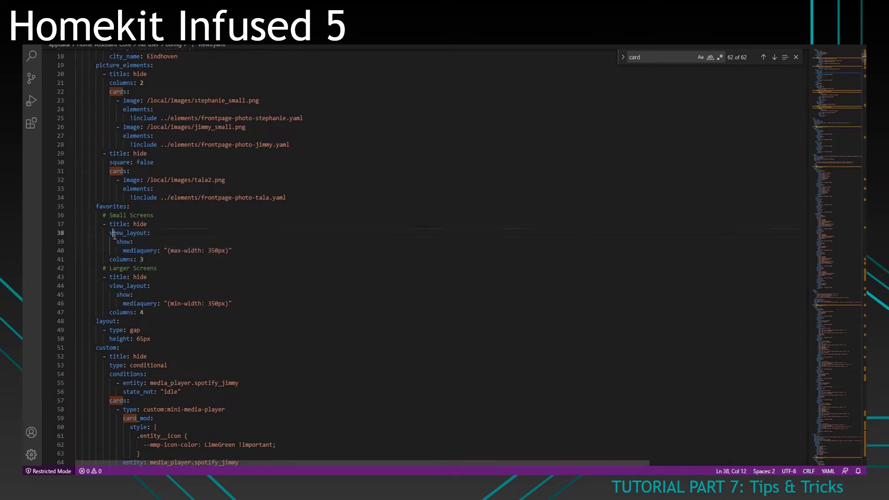
shift+click(233, 251)
click(241, 250)
click(196, 250)
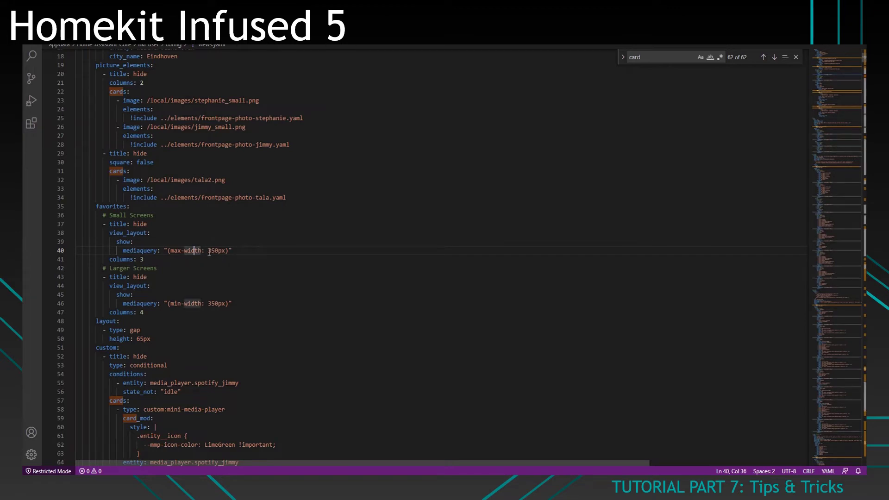
click(211, 251)
double_click(216, 251)
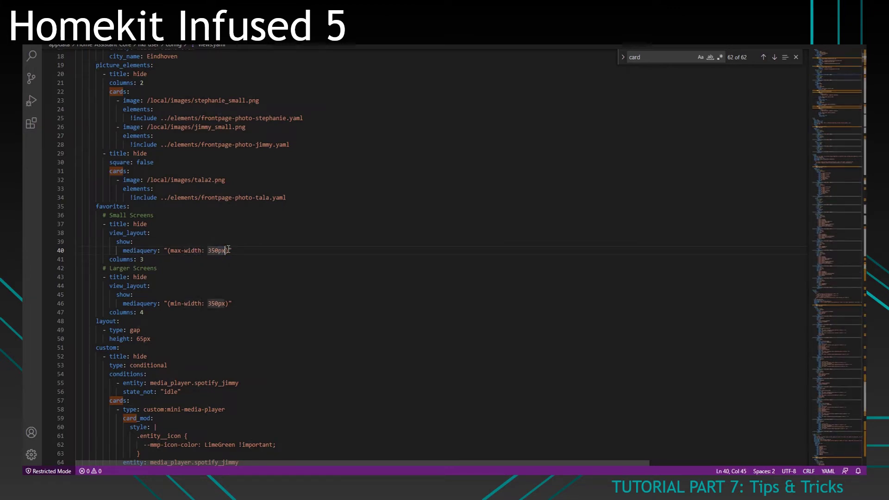
click(245, 249)
drag(245, 249, 76, 232)
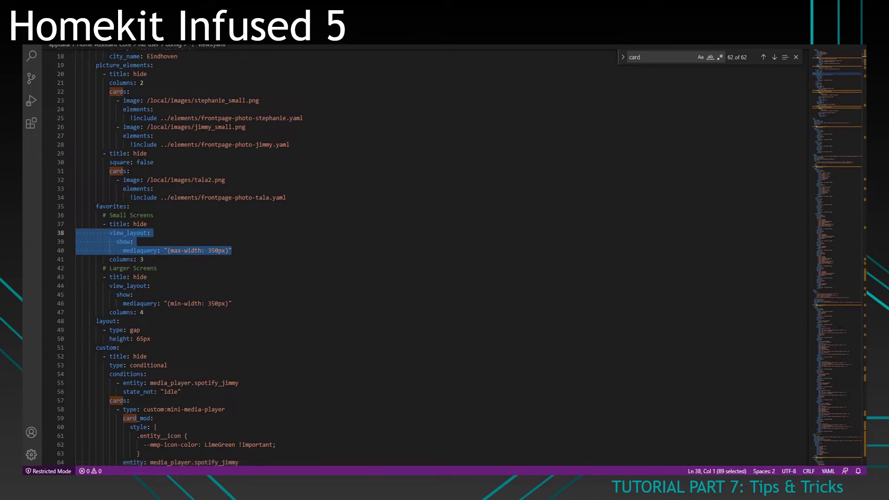
drag(172, 312, 75, 277)
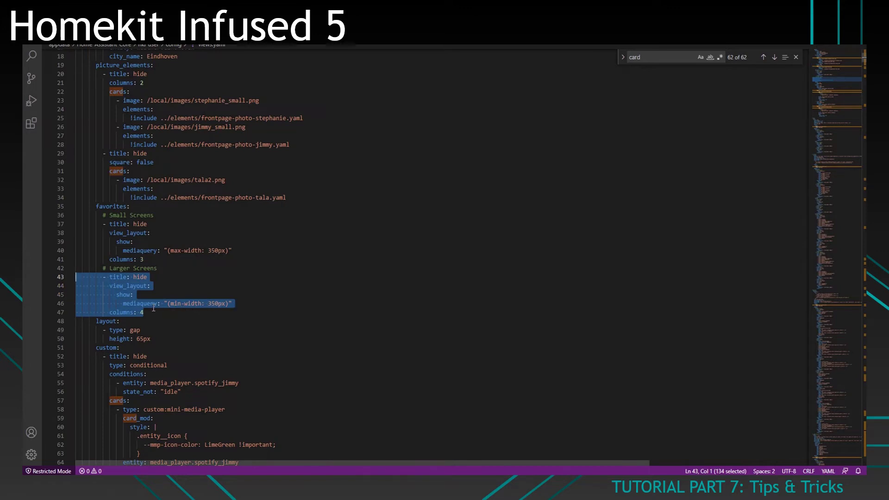
click(205, 294)
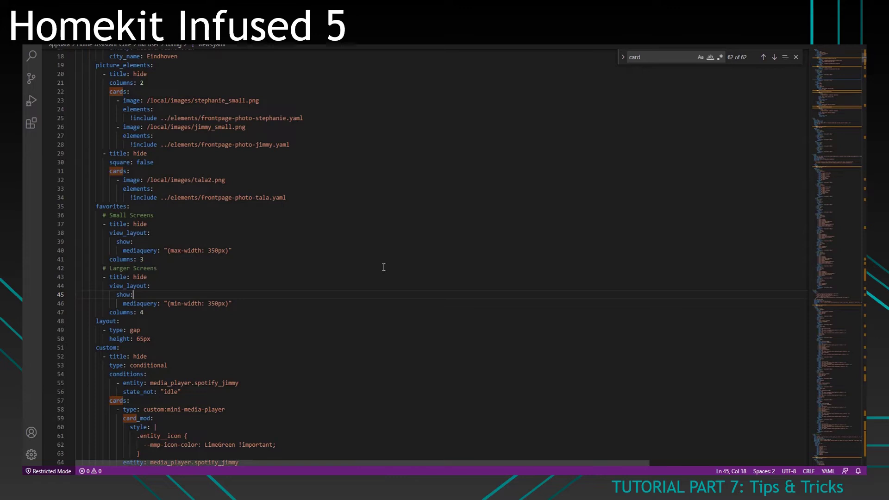
click(366, 268)
scroll(324, 292, up, 6)
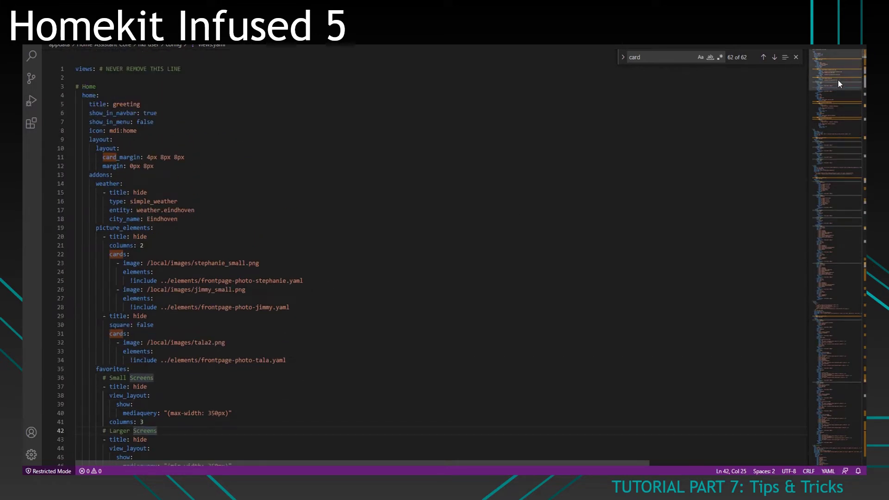
Search views.yaml for 'layout' and highlight the Security view's custom:horizontal-layout value
drag(839, 79, 826, 138)
click(618, 187)
key(ctrl+f)
text(layout_)
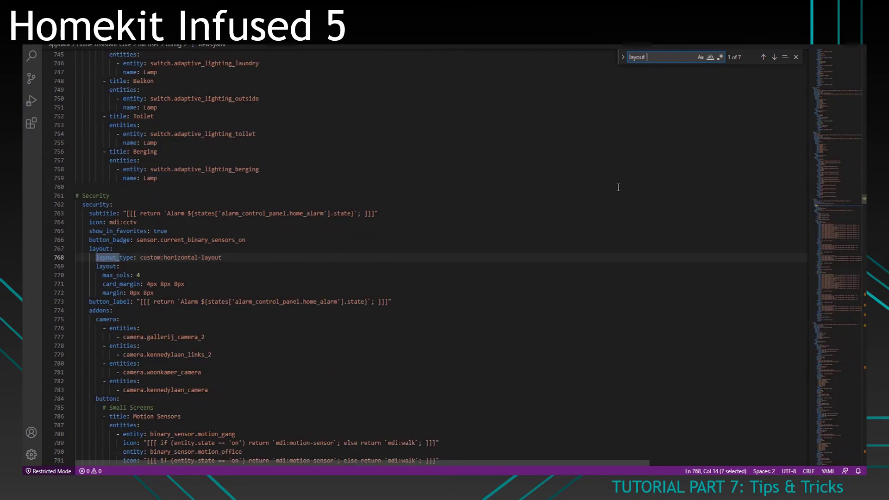
click(327, 267)
scroll(227, 258, down, 1)
scroll(227, 258, down, 1)
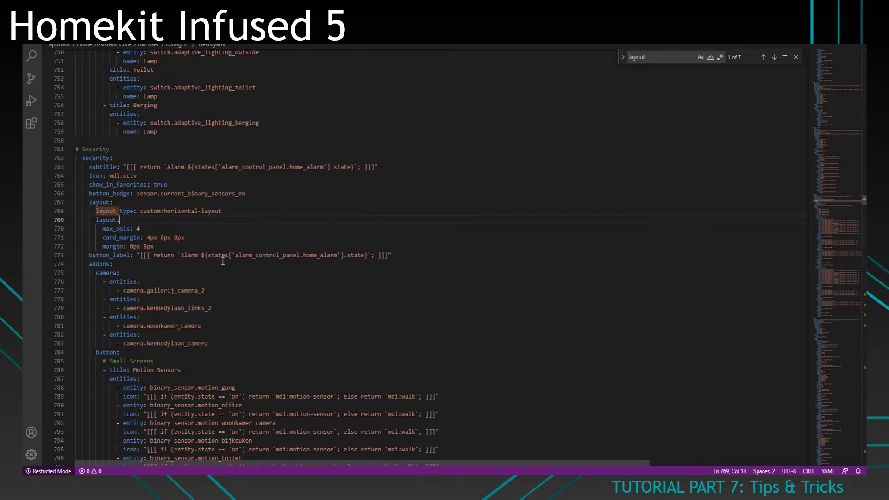
mouse_move(135, 207)
mouse_down()
mouse_move(223, 210)
mouse_move(139, 211)
mouse_up()
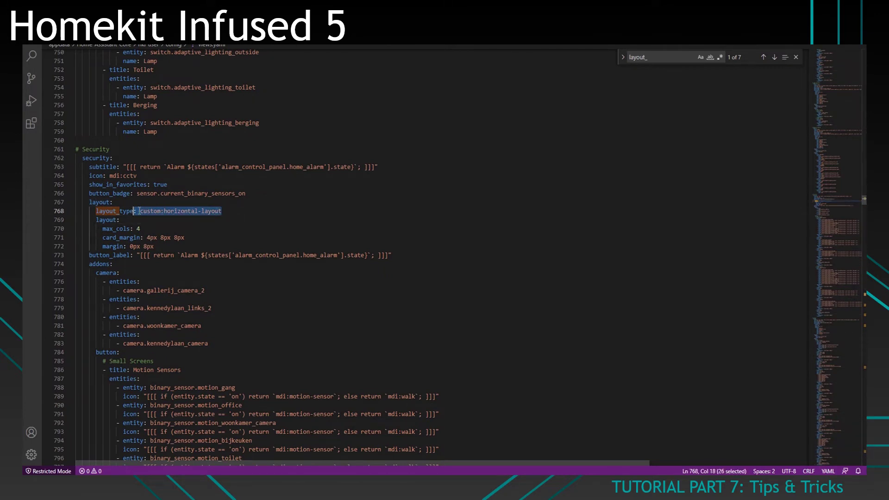
Refine the search to 'layout_type' and step through to the custom:grid-layout value
click(662, 56)
text(type)
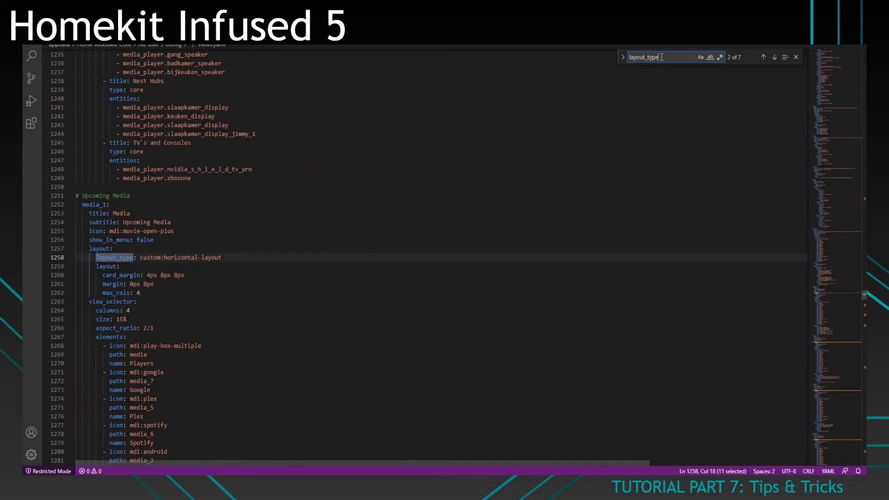
key(Return)
key(Return)
key(Return)
key(Return)
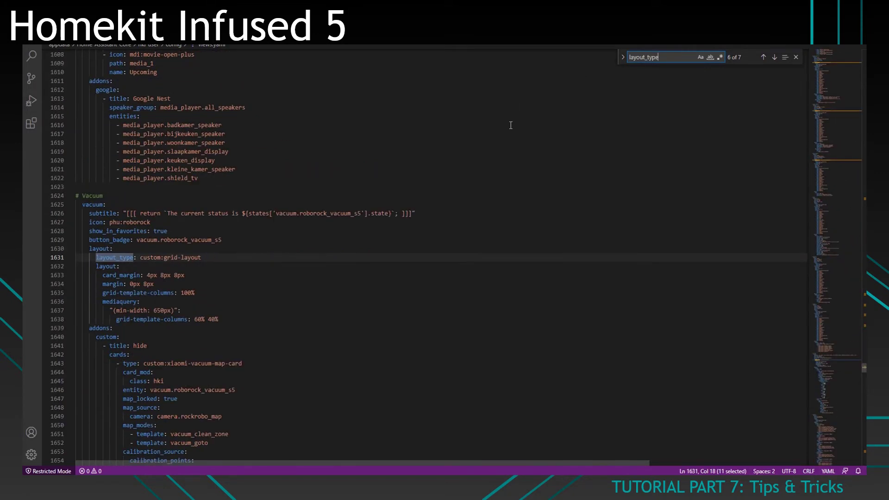
click(244, 256)
scroll(210, 255, down, 1)
drag(203, 212, 140, 211)
click(140, 211)
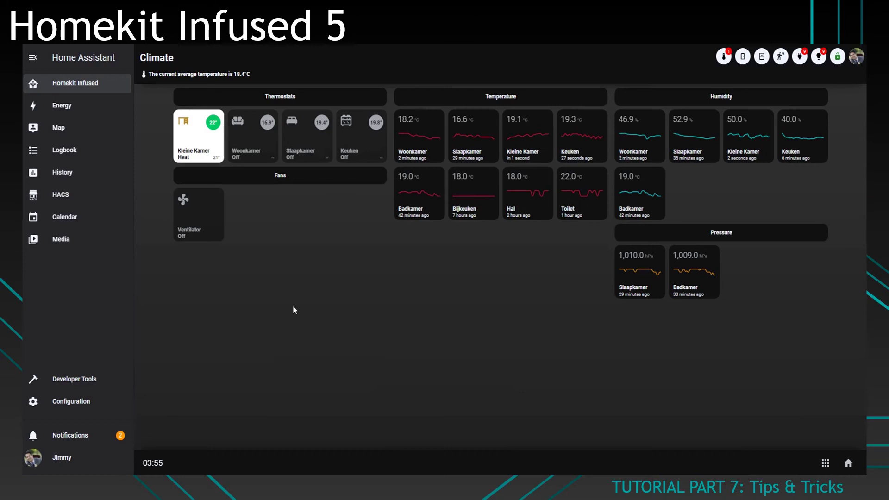
Visit the Vacuum, Security and Energy pages, returning to the home dashboard after each
click(848, 464)
click(561, 178)
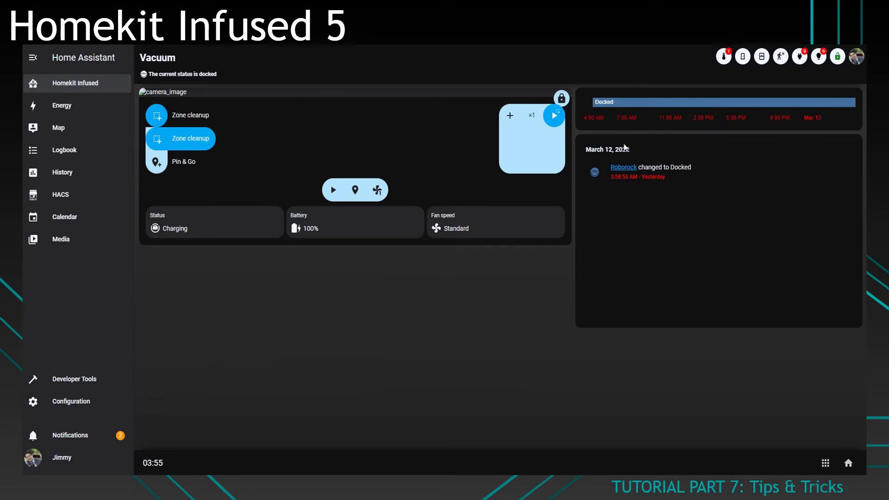
click(849, 463)
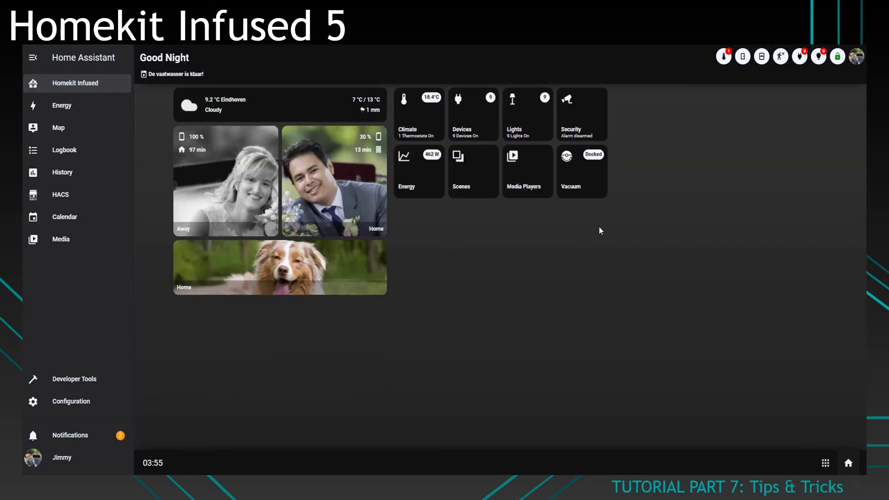
click(597, 121)
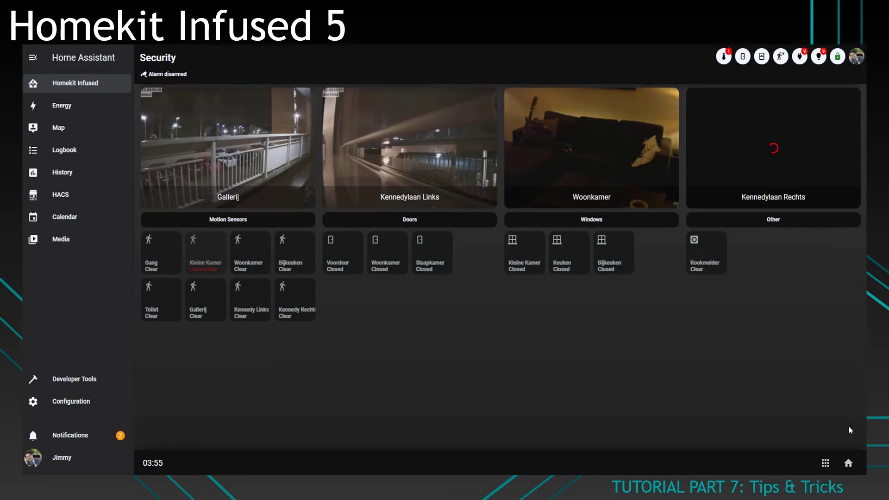
click(849, 464)
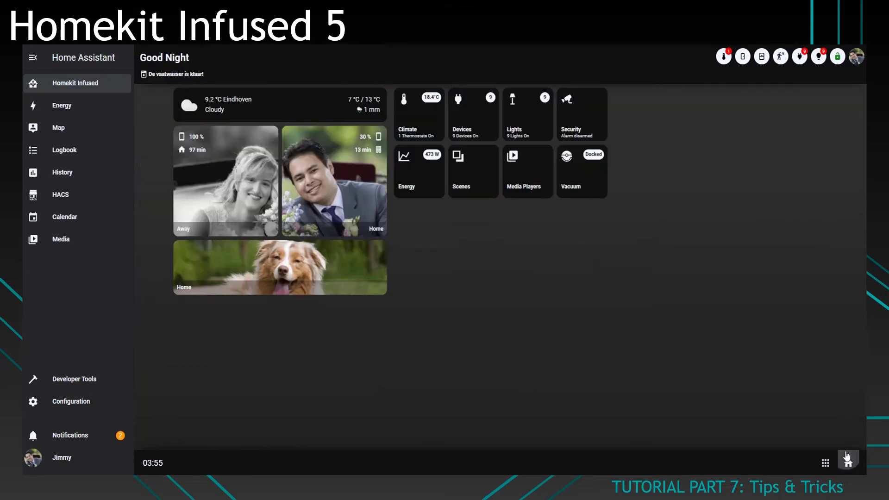
click(425, 196)
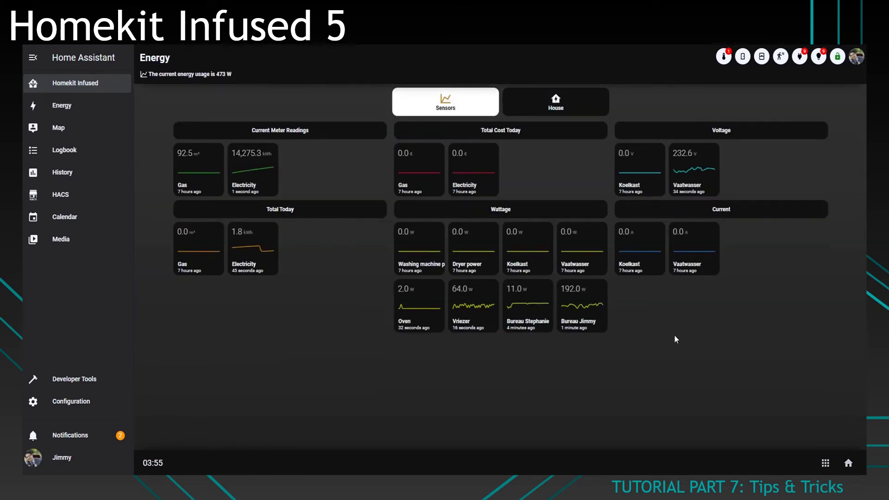
click(850, 464)
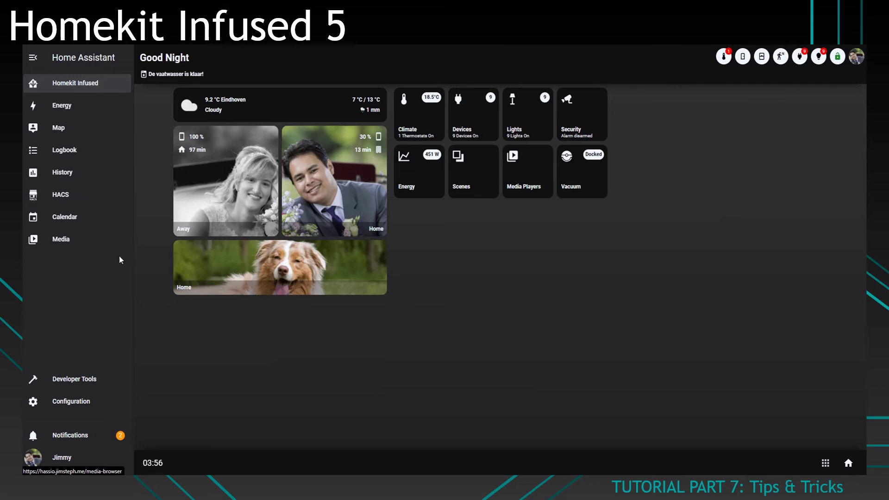
Open HACS and scroll through its Frontend repositories list
click(94, 198)
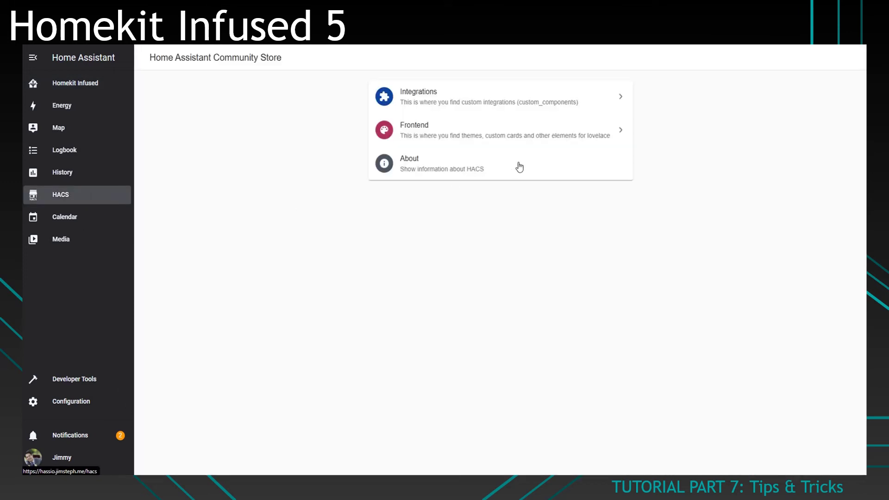
click(490, 134)
scroll(435, 221, down, 4)
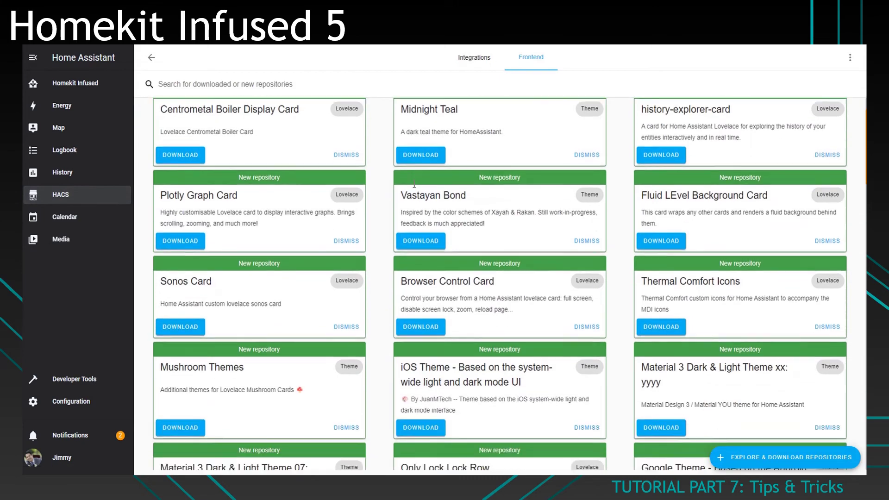
scroll(433, 231, down, 8)
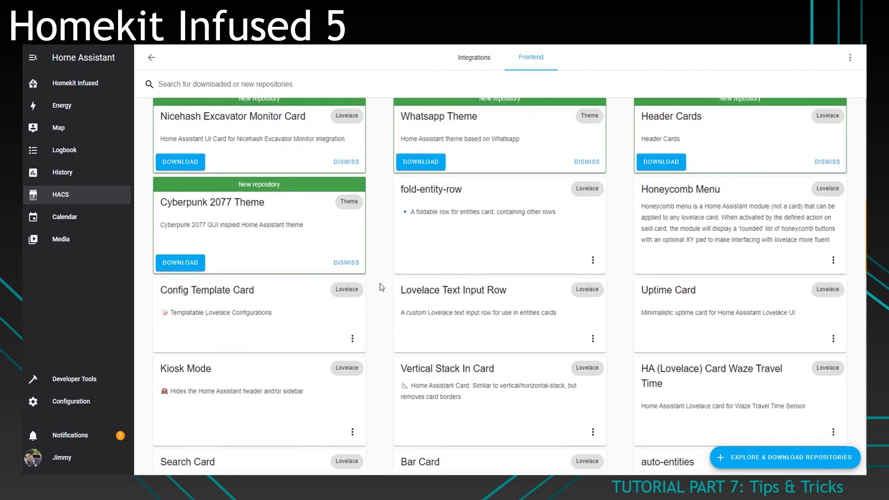
scroll(380, 285, down, 3)
scroll(509, 285, down, 4)
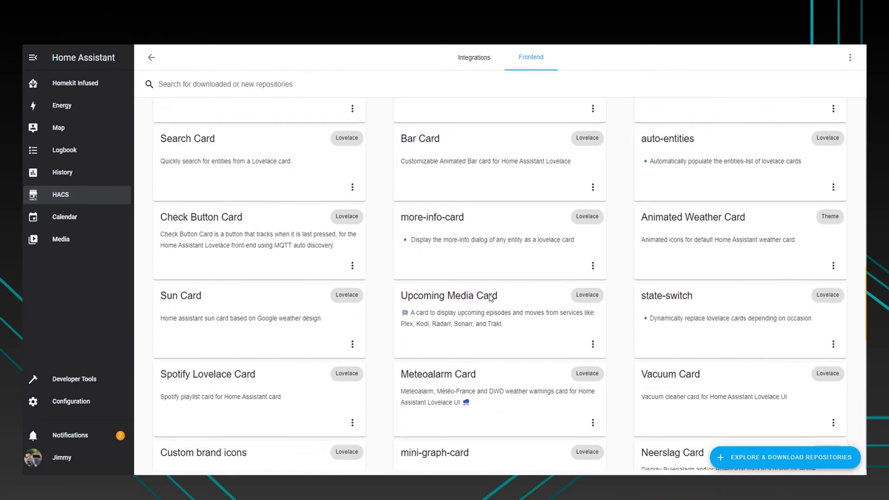
Find 'mush' on the page and open the Mushroom card's Information from its ⋮ menu
key(ctrl+f)
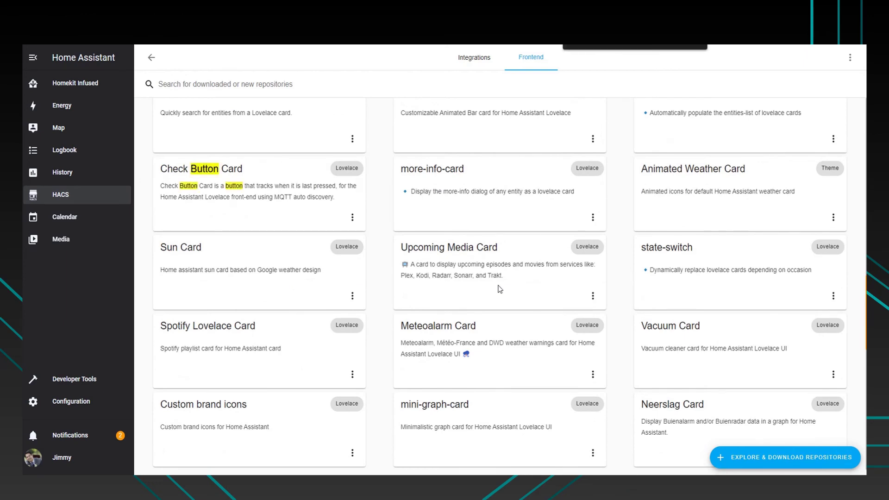
text(mush)
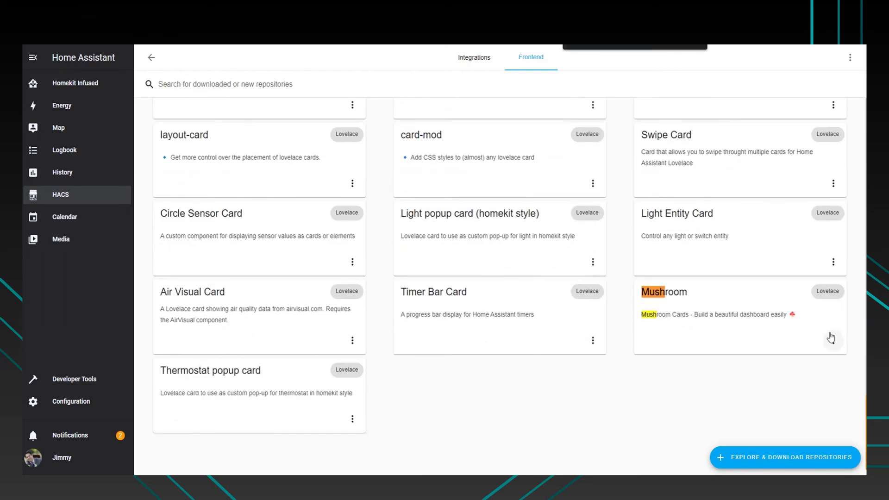
click(834, 341)
click(796, 164)
click(834, 341)
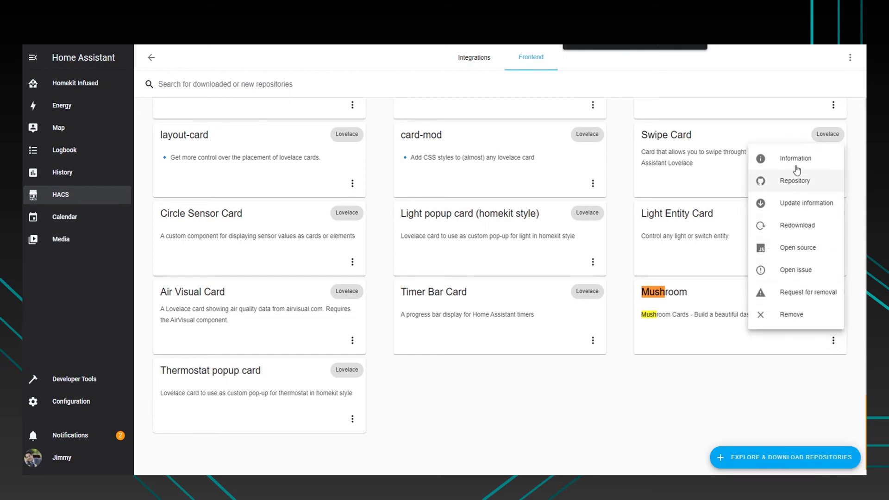
click(796, 164)
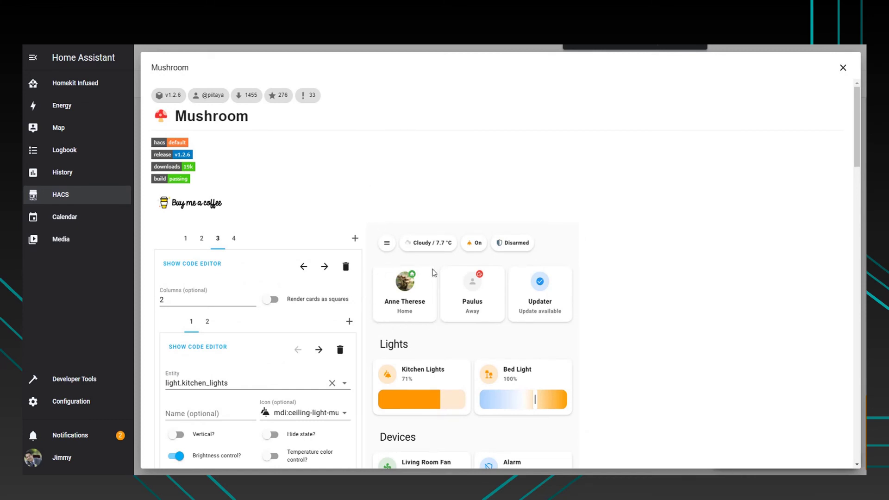
scroll(493, 335, down, 2)
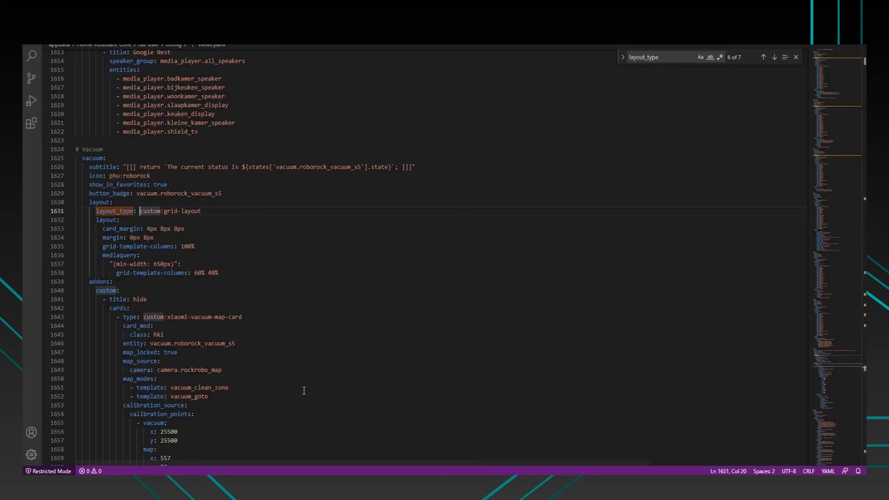
click(326, 272)
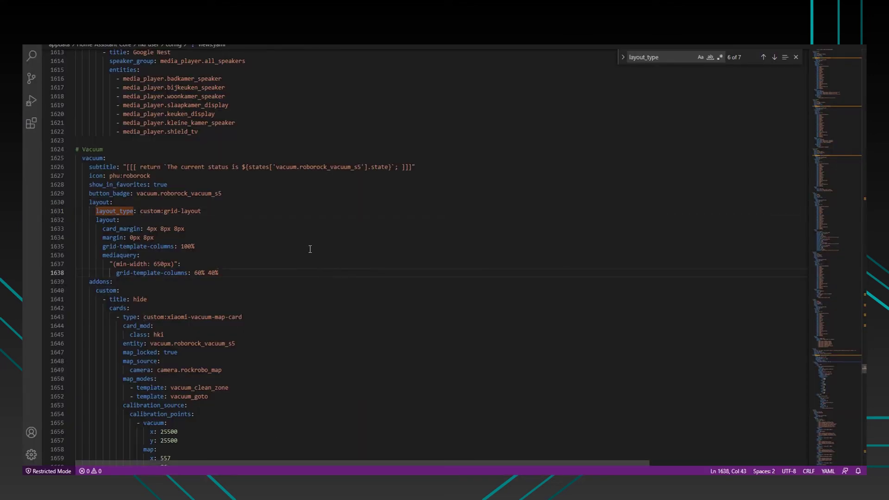
scroll(310, 250, up, 10)
scroll(274, 268, down, 15)
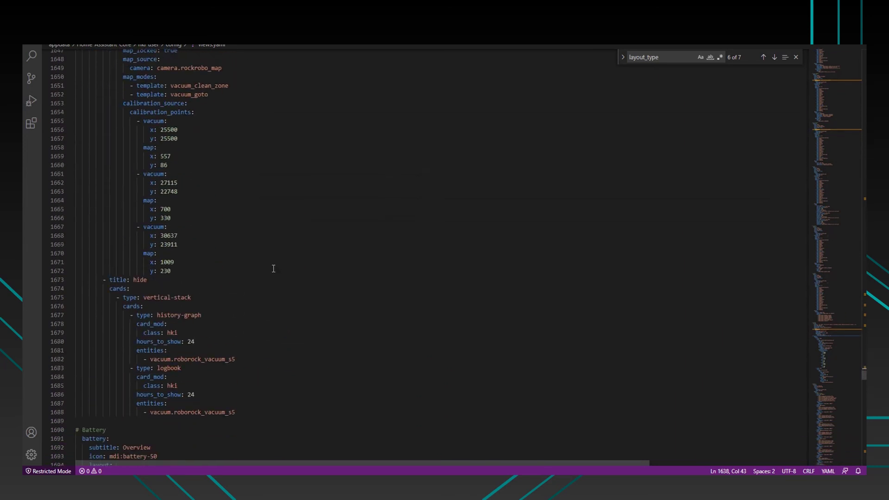
scroll(274, 269, up, 10)
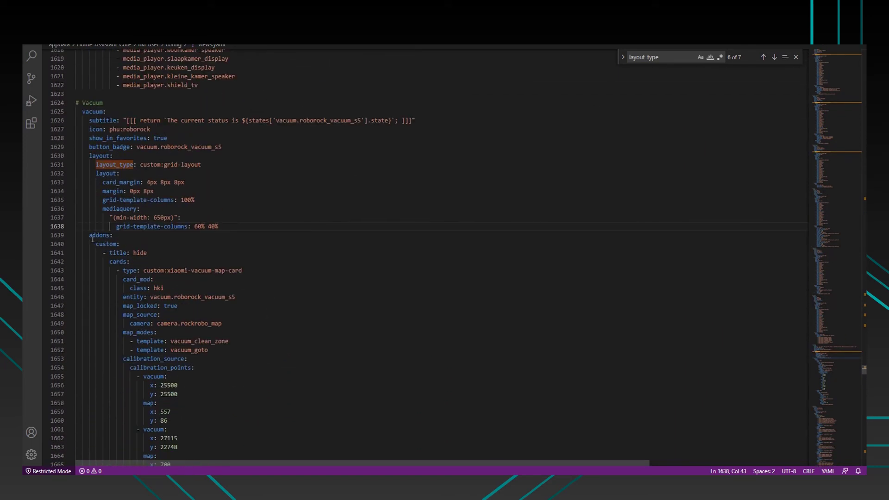
click(92, 239)
click(116, 239)
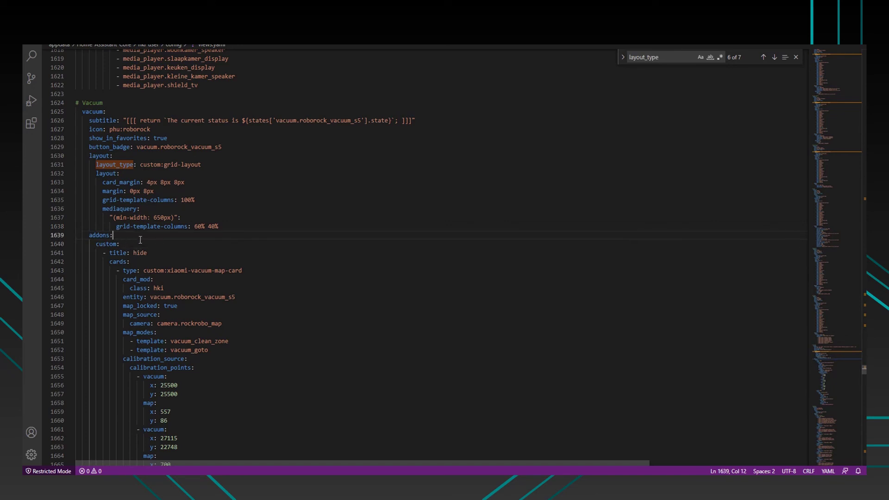
key(Down)
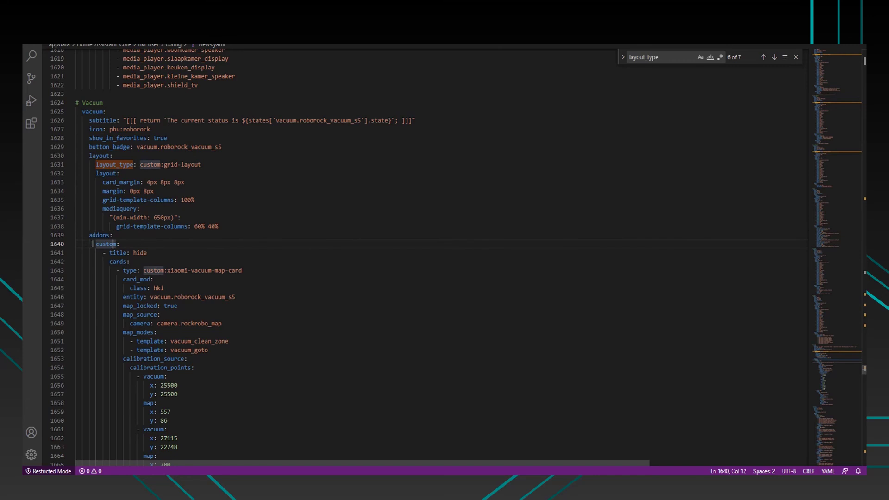
drag(93, 244, 121, 243)
click(97, 244)
drag(103, 253, 157, 250)
click(132, 253)
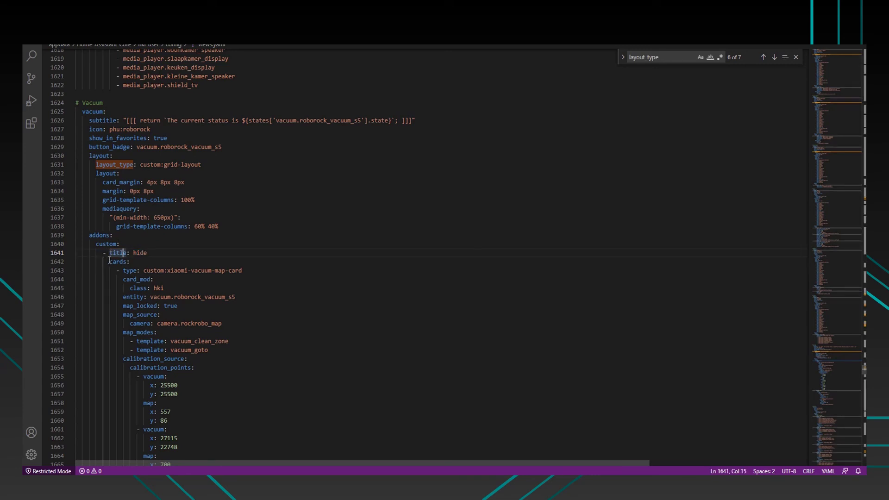
drag(109, 261, 130, 262)
click(130, 262)
scroll(127, 222, down, 3)
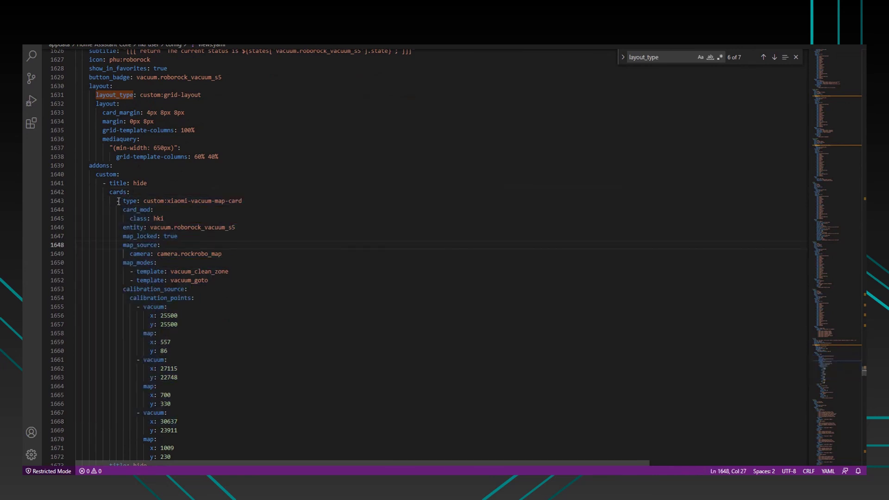
Select the xiaomi-vacuum-map-card block, deselect it, and scroll up to the Google add-on above it
drag(117, 202, 265, 366)
scroll(226, 354, up, 4)
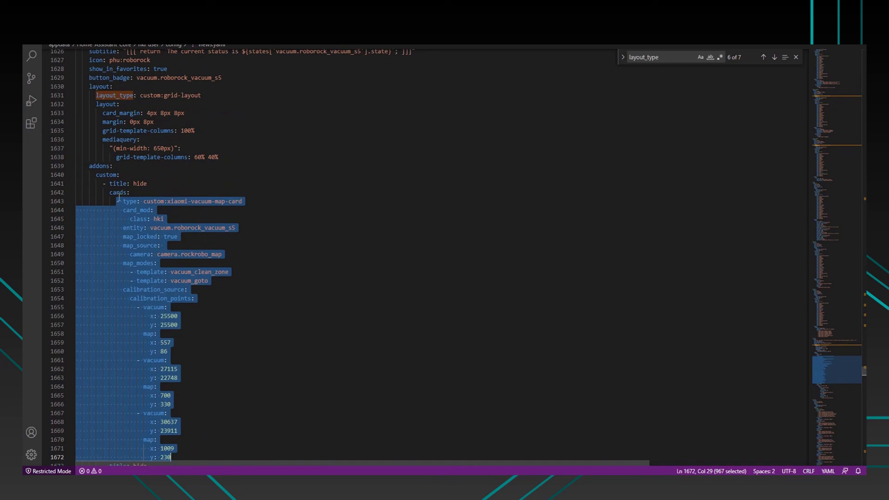
scroll(186, 357, down, 4)
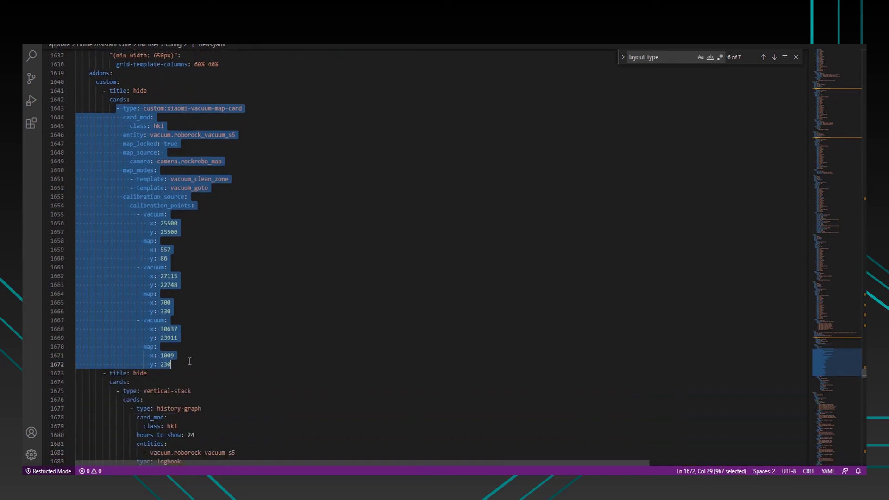
click(185, 359)
scroll(255, 258, up, 12)
scroll(265, 270, up, 10)
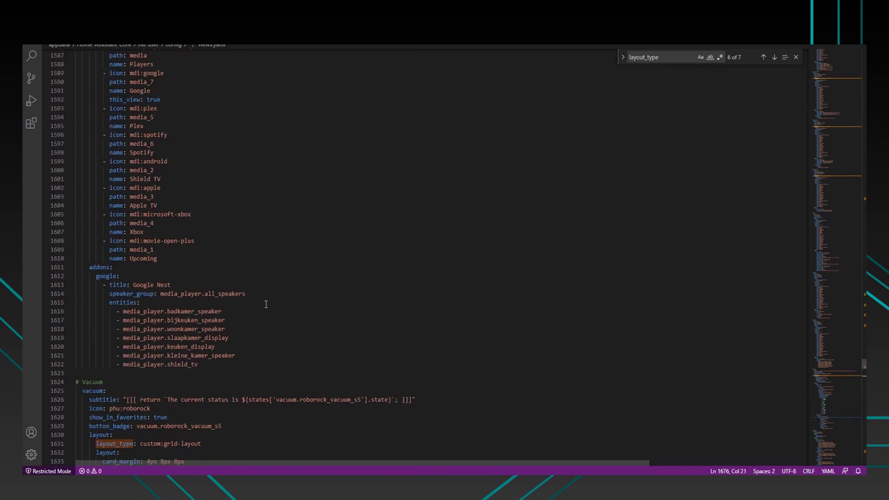
scroll(264, 308, down, 4)
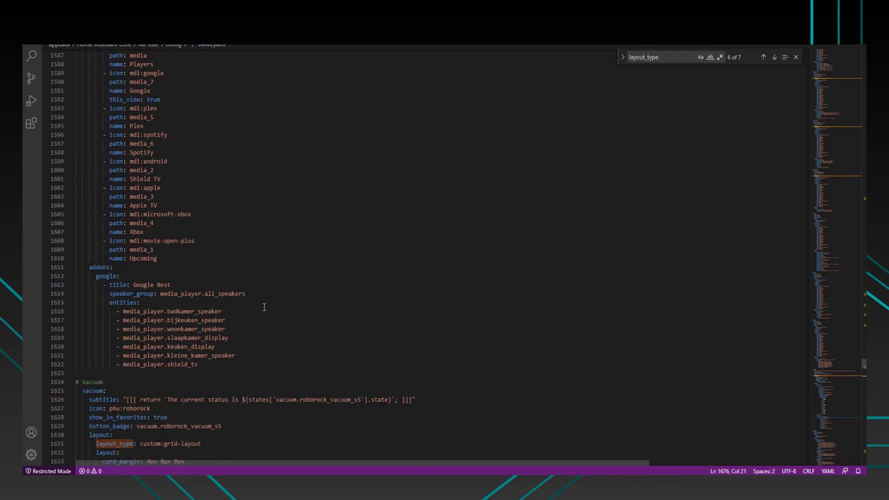